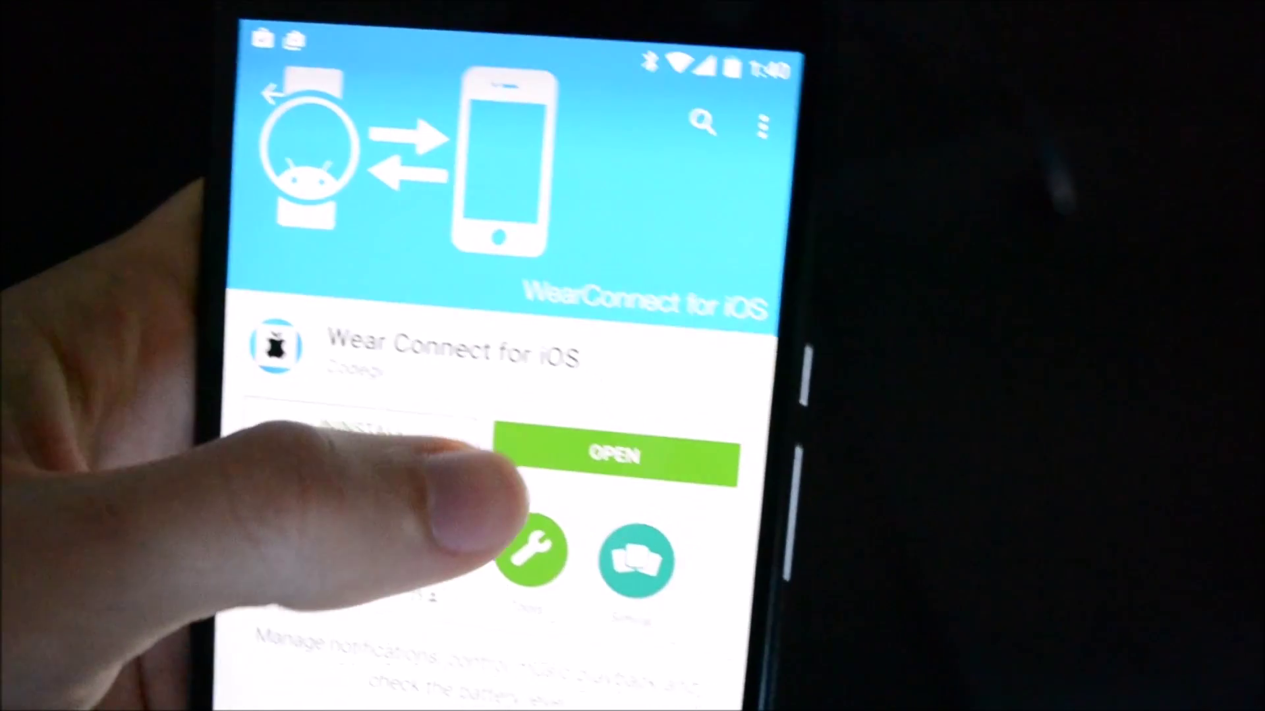
Launch the installed Wear Connect for iOS app from its Play Store page.
{"action": "left_click", "coordinate": [593, 455]}
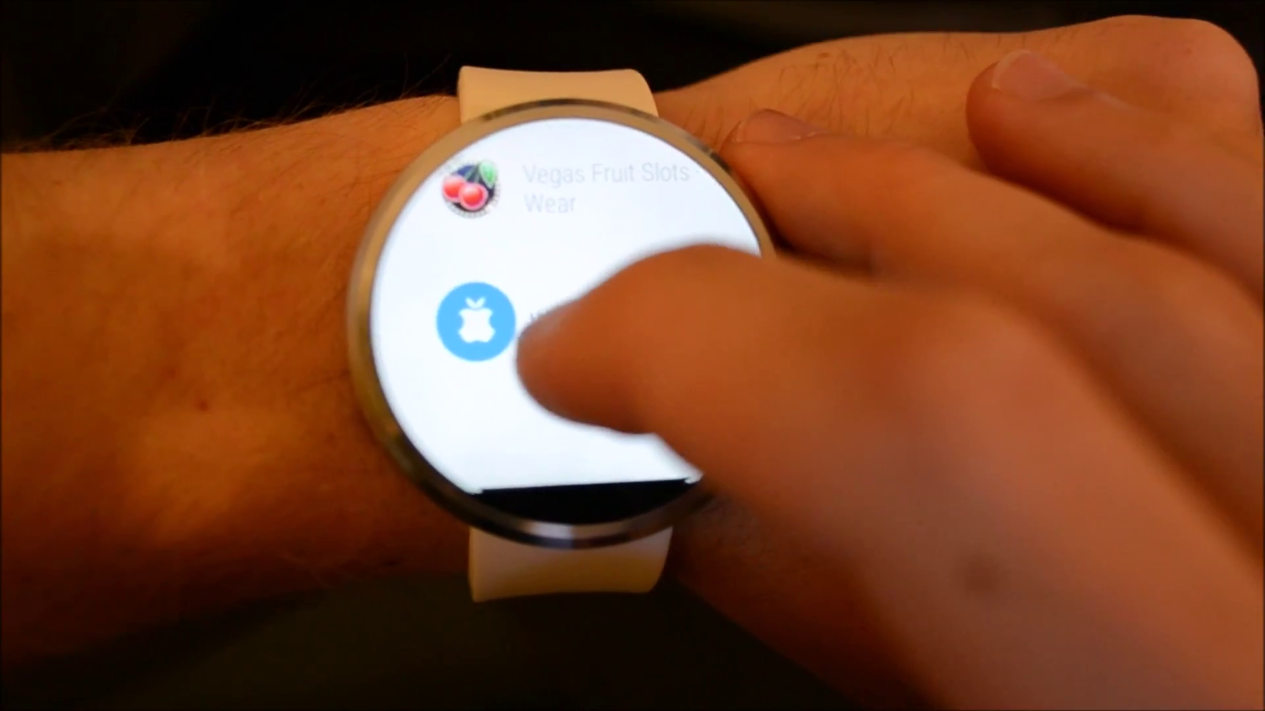
Turn on iOS Service in the Wear Connect settings on the watch.
{"action": "left_click", "coordinate": [564, 339]}
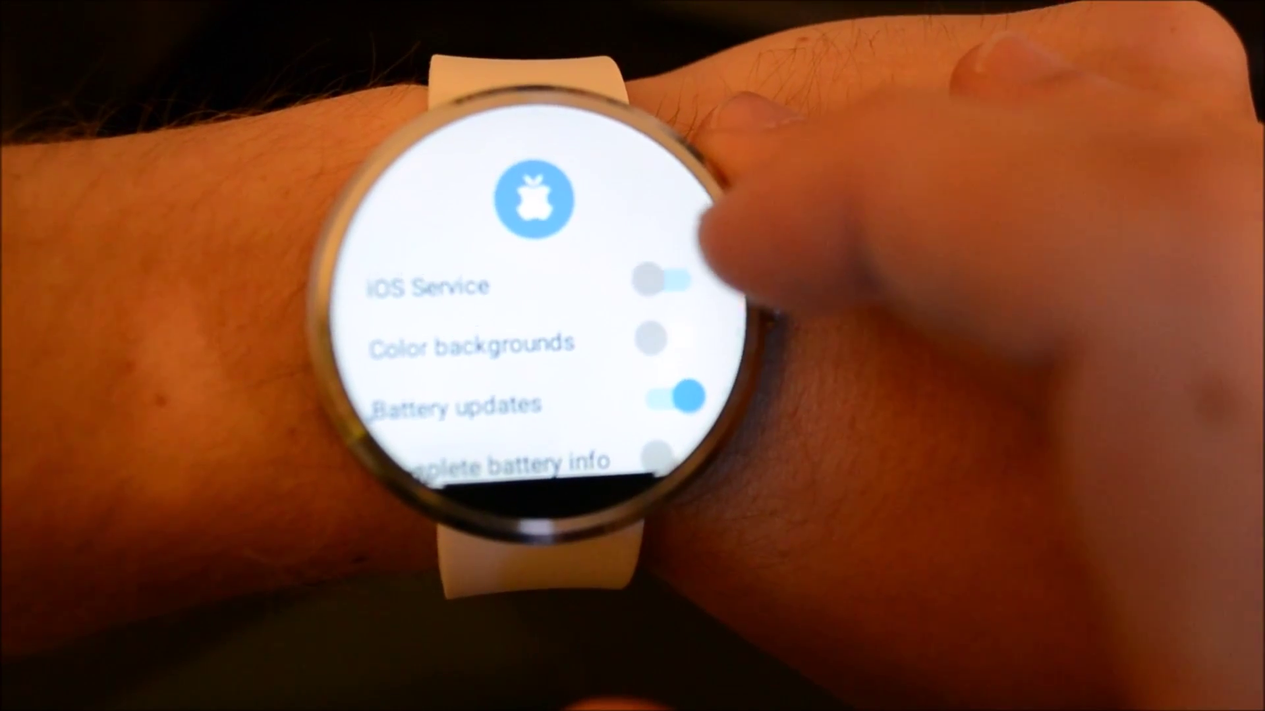
{"action": "left_click", "coordinate": [655, 268]}
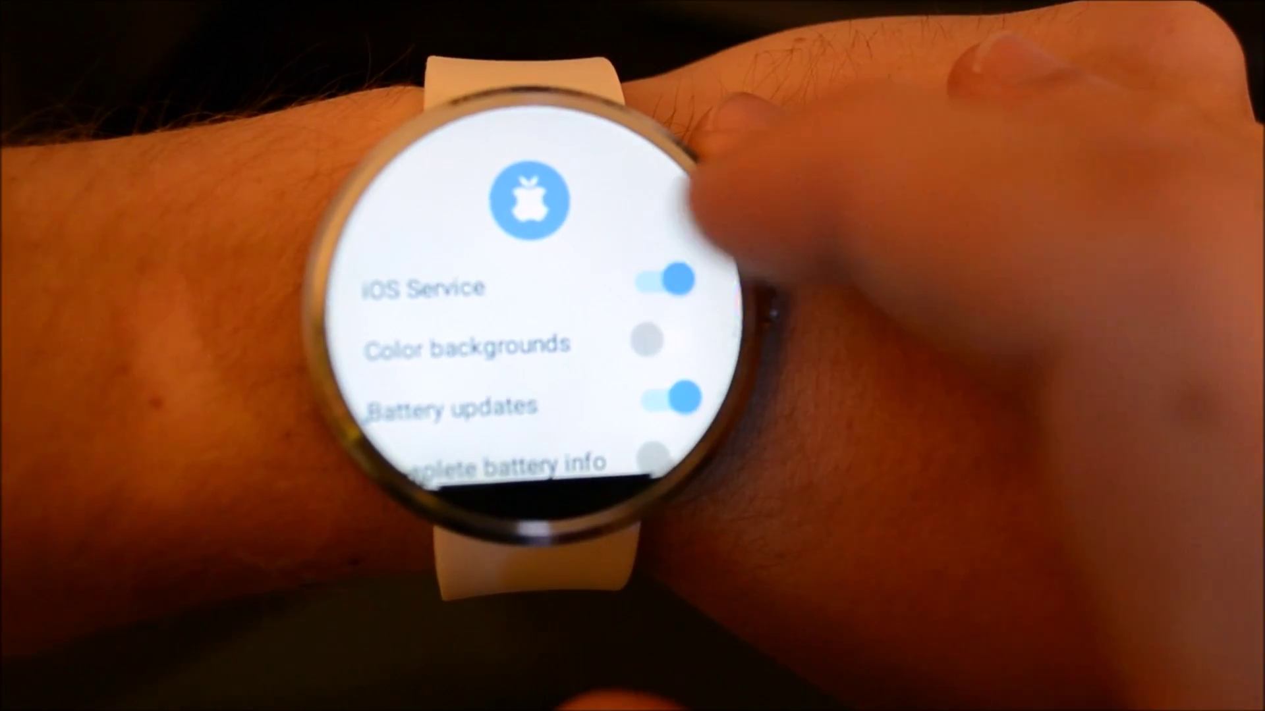
{"action": "scroll", "coordinate": [523, 326], "scroll_direction": "down", "scroll_amount": 2}
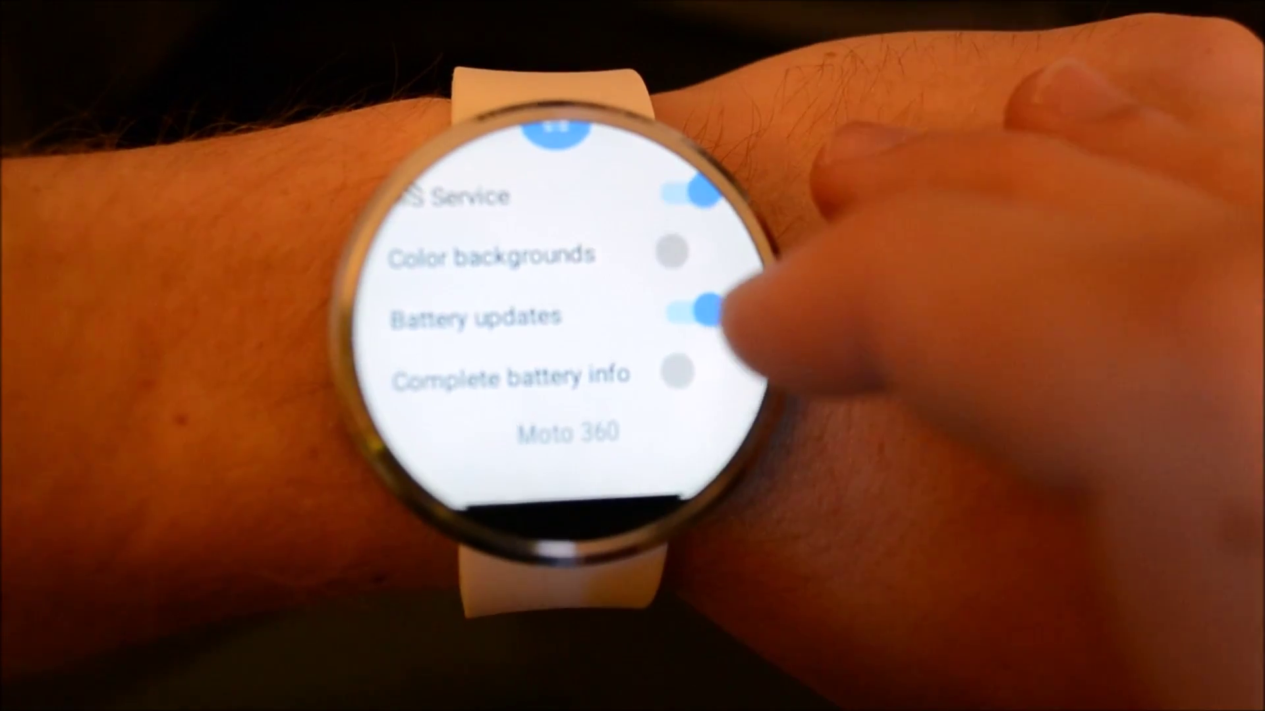
{"action": "scroll", "coordinate": [553, 297], "scroll_direction": "up", "scroll_amount": 1}
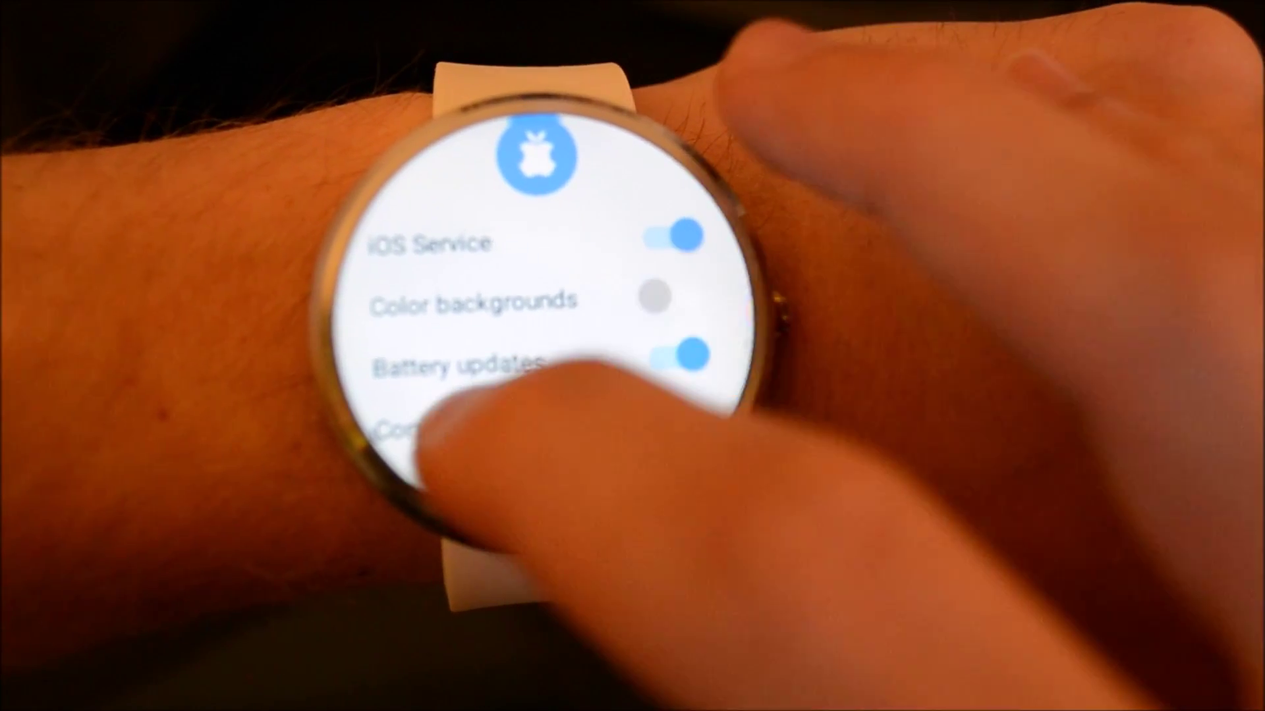
{"action": "scroll", "coordinate": [553, 326], "scroll_direction": "down", "scroll_amount": 2}
{"action": "scroll", "coordinate": [553, 326], "scroll_direction": "up", "scroll_amount": 2}
{"action": "left_click_drag", "start_coordinate": [425, 365], "coordinate": [820, 287]}
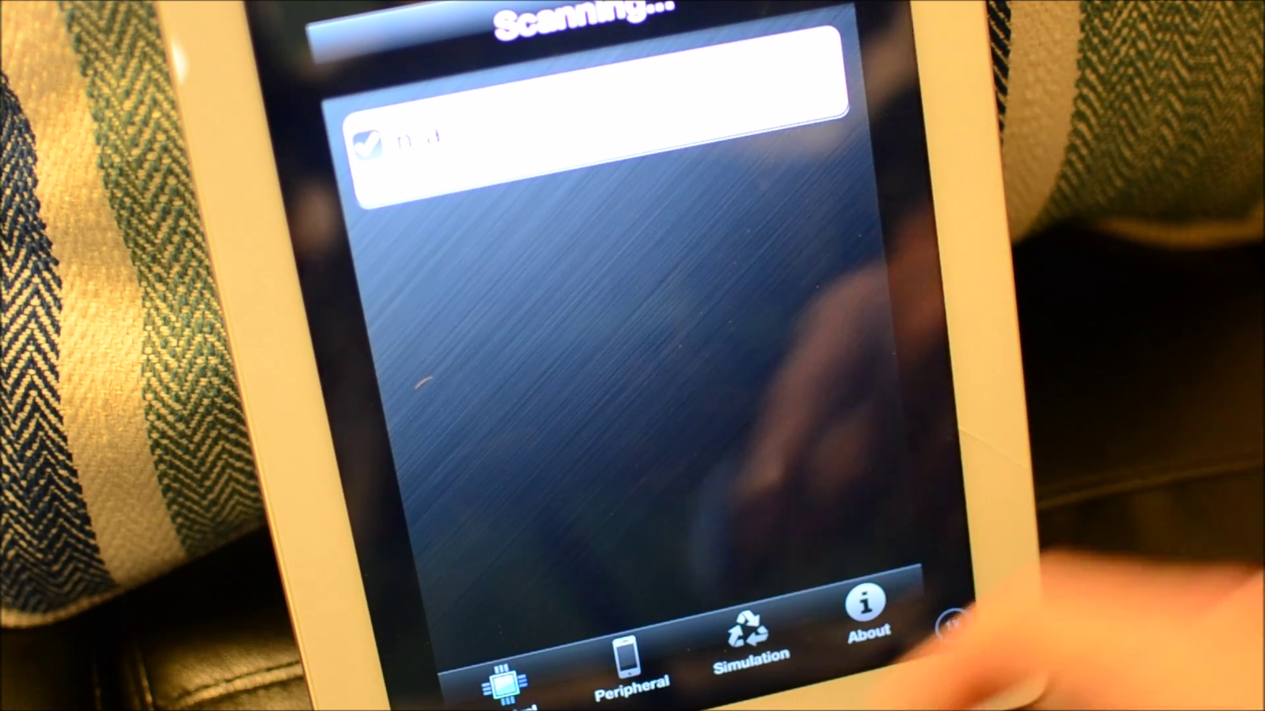
Switch BLE Utility on the iPad to Peripheral mode.
{"action": "left_click", "coordinate": [626, 671]}
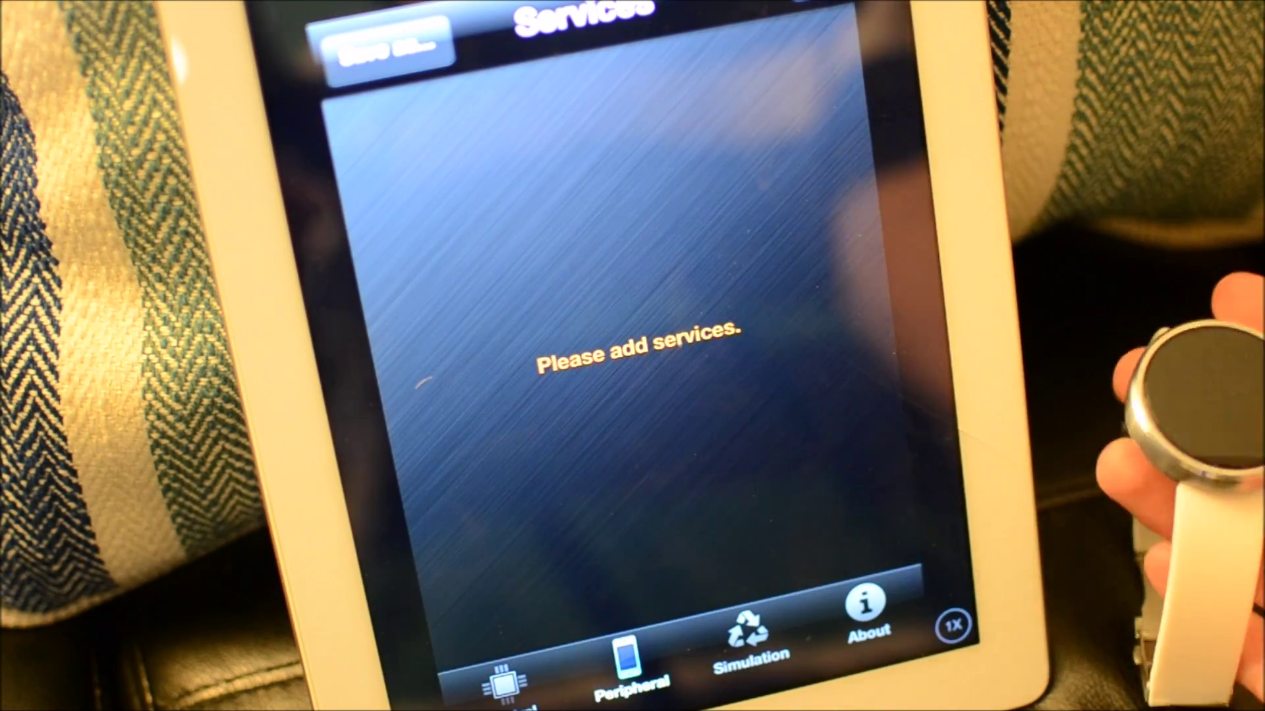